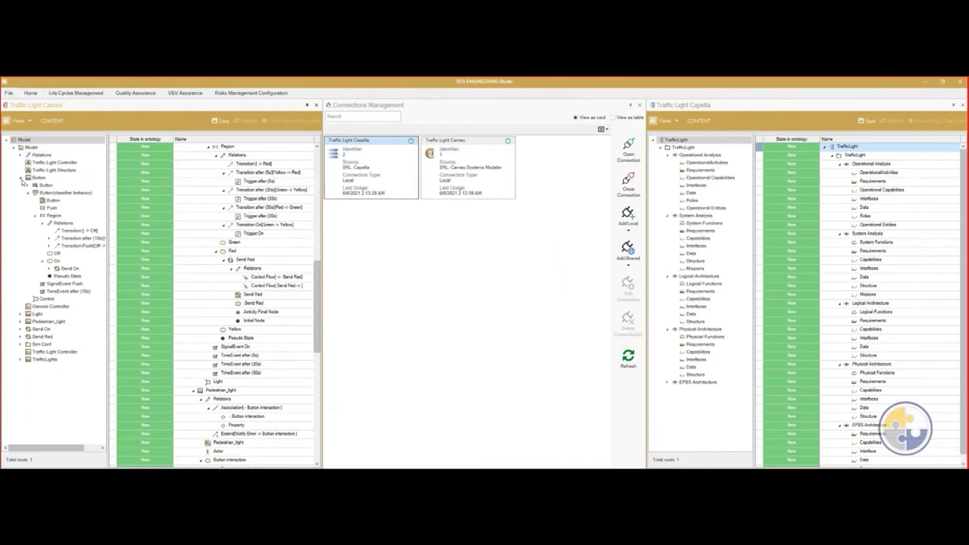
Skip forward in the traffic light transformation demo video
mouse_move(583, 218)
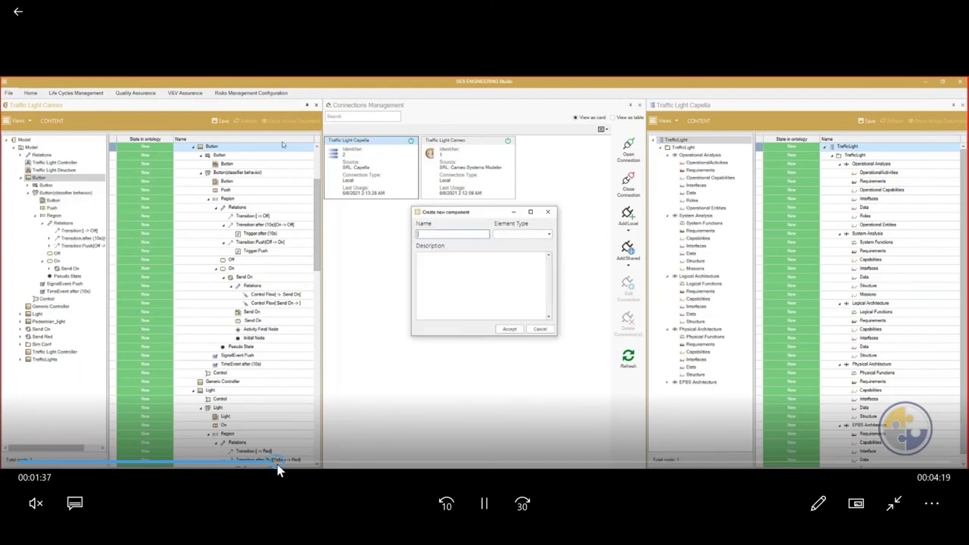
left_click_drag(278, 469, 398, 462)
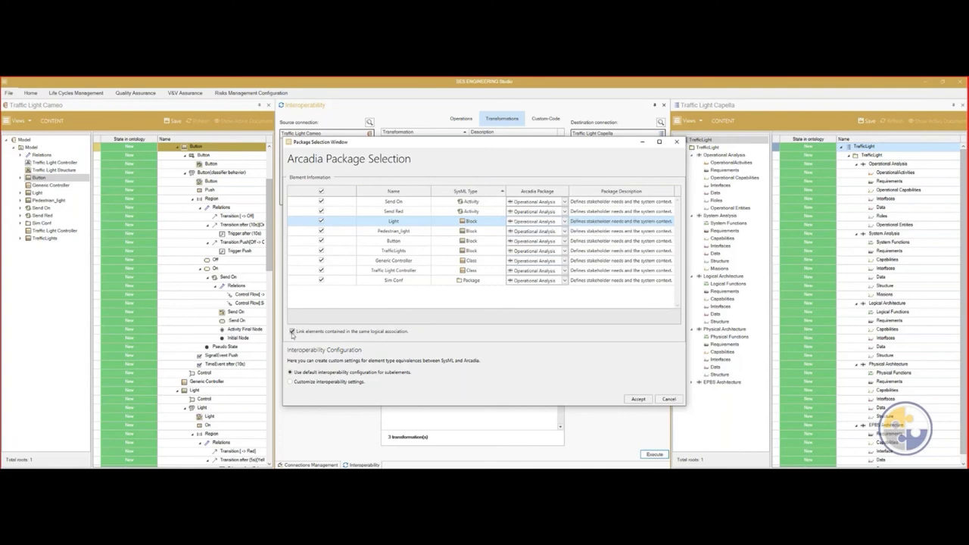
Assign Generic Controller and Traffic Light Controller to the System Analysis package, and accept with customized interoperability settings
left_click(563, 232)
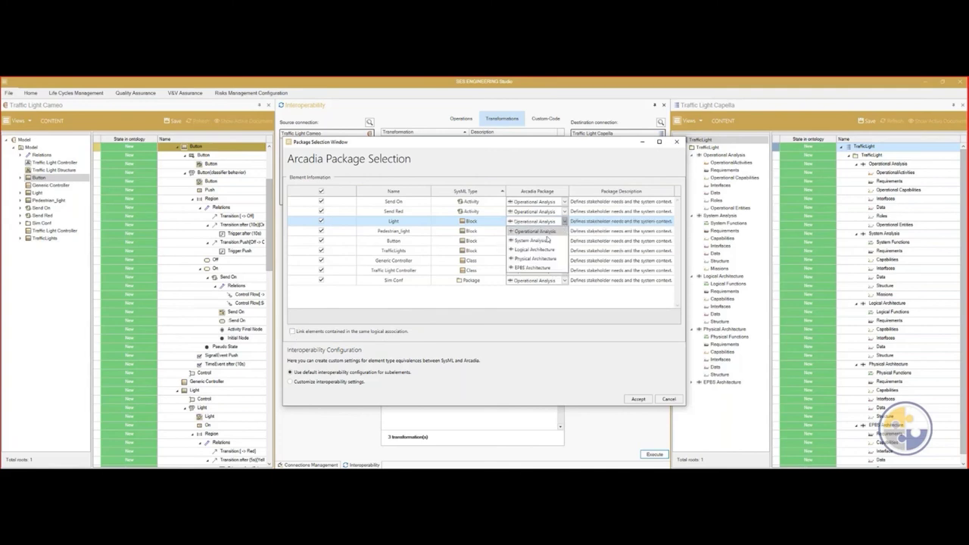
left_click(544, 241)
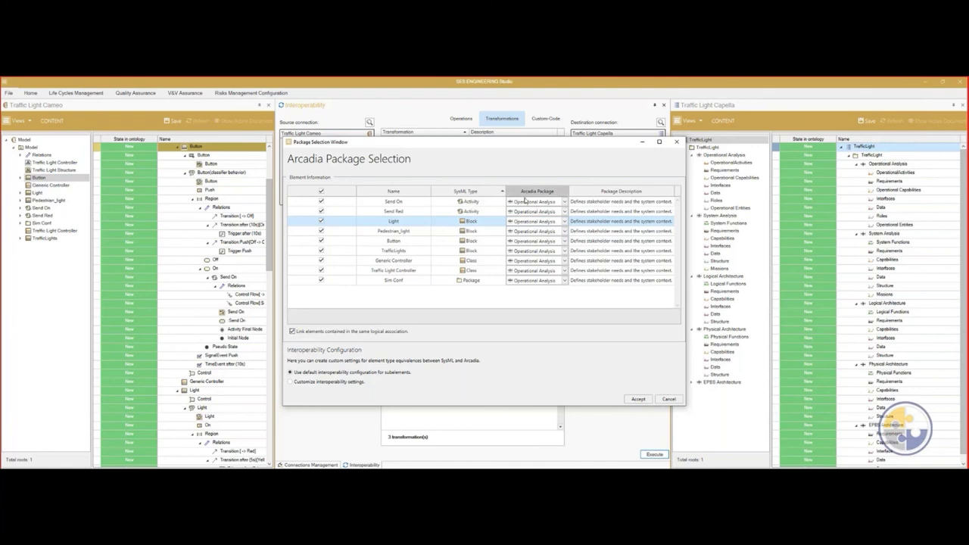
left_click(469, 270)
left_click(564, 260, "shift")
left_click(531, 280)
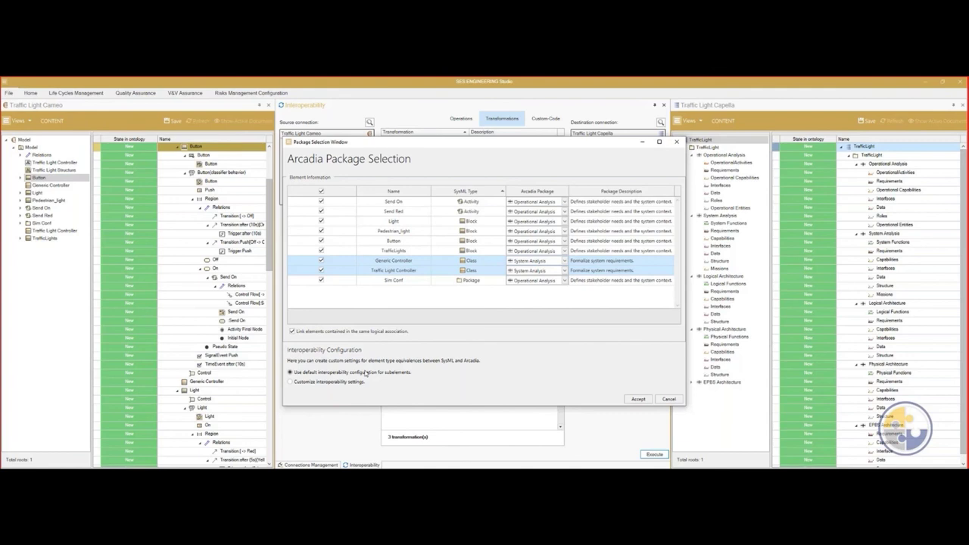
left_click(293, 381)
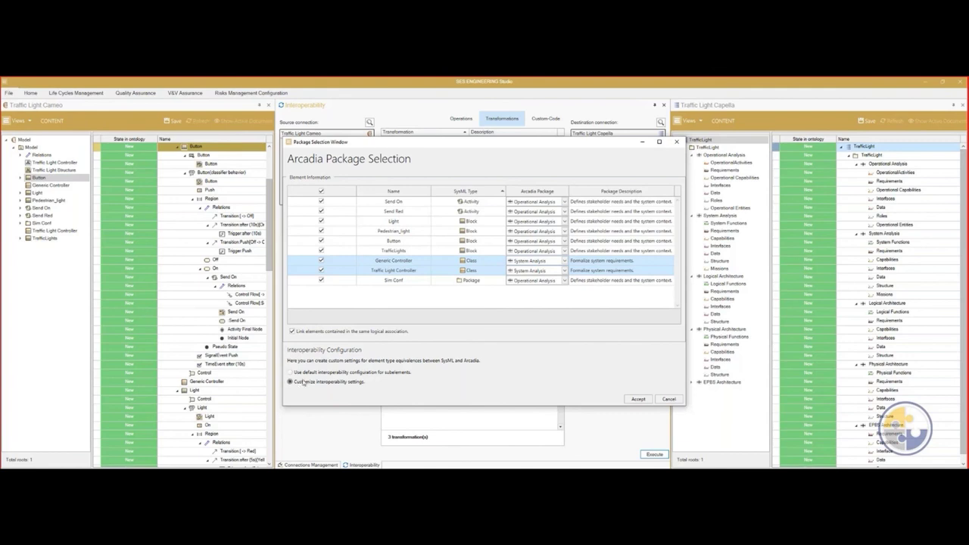
left_click(645, 400)
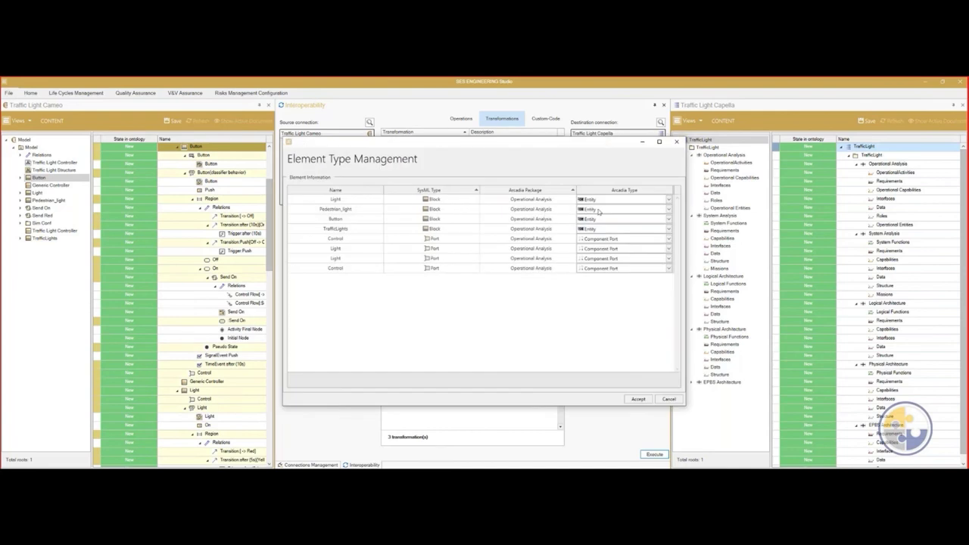
Check the Arcadia type choices for the four blocks and the Control part, and accept the element types to transform the model
left_click(457, 200)
left_click(445, 230, "shift")
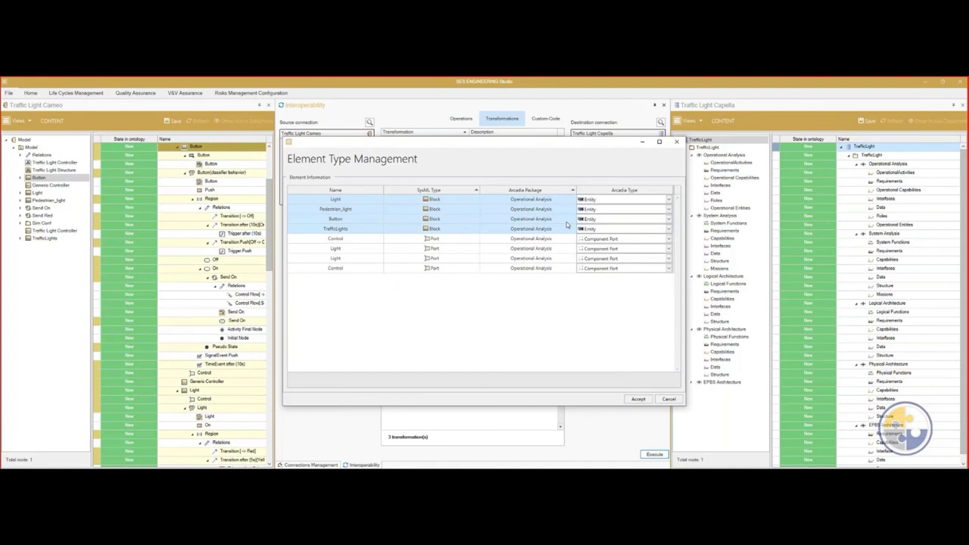
left_click(669, 199)
left_click(636, 236)
left_click(668, 239)
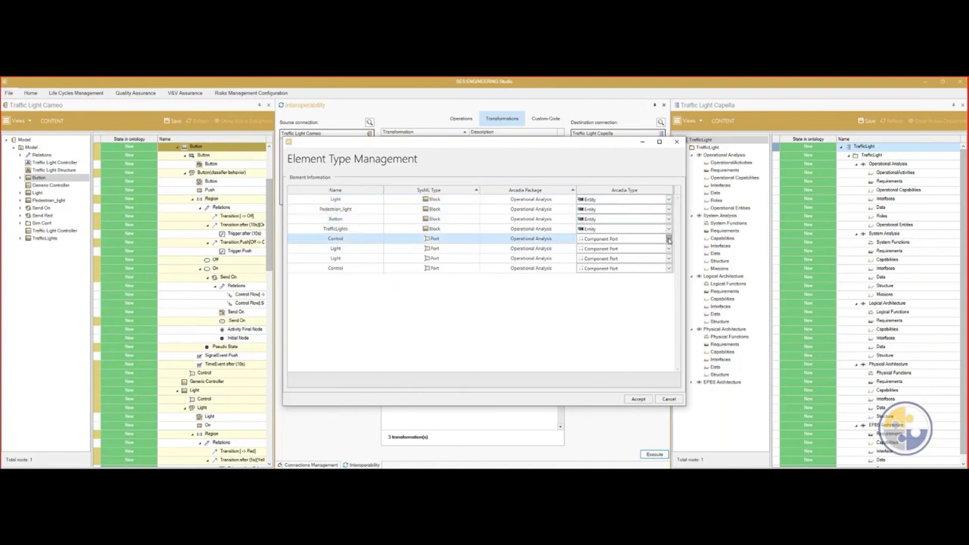
left_click(668, 239)
left_click(660, 249)
left_click(638, 398)
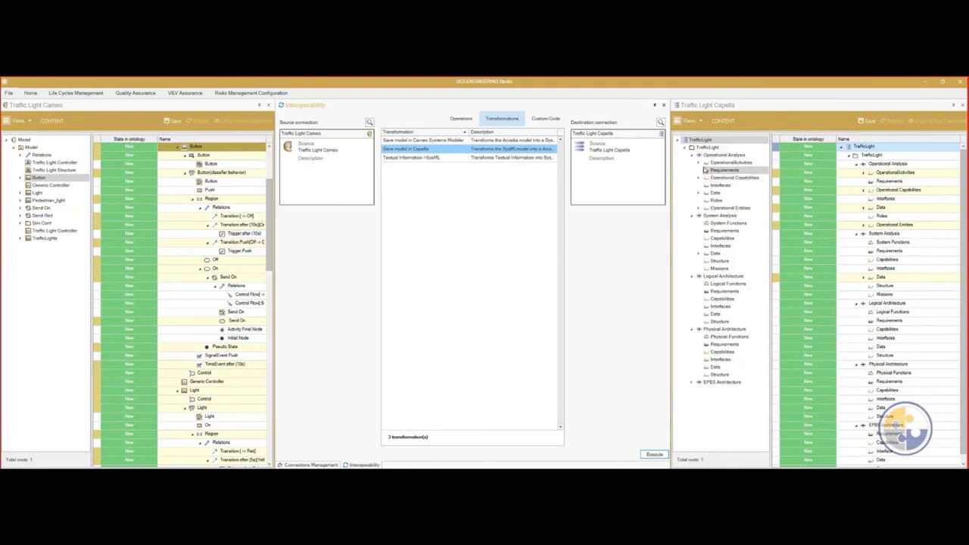
Widen the Traffic Light Capella view by shrinking the Interoperability view
left_click_drag(656, 185, 380, 227)
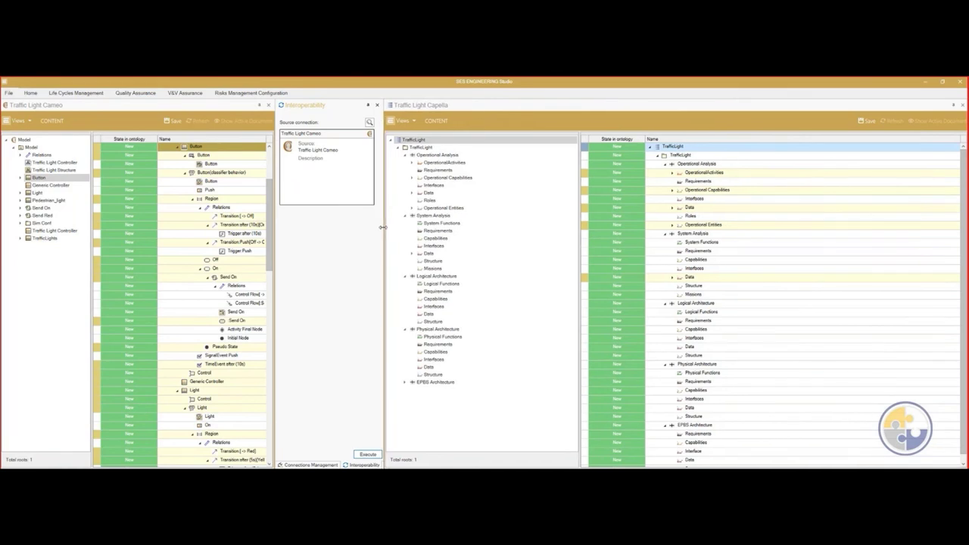
scroll(691, 305, "down", 1)
mouse_move(386, 237)
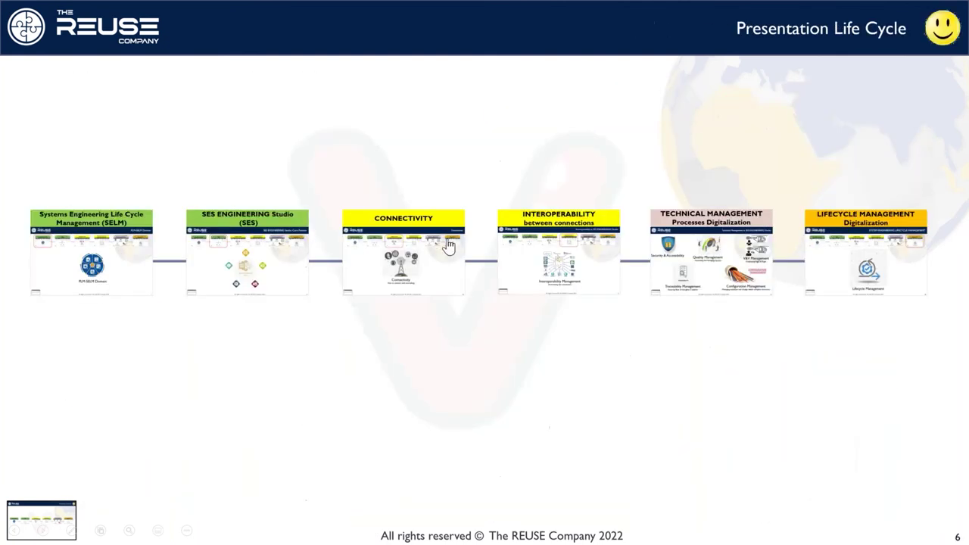
Go to the Technical Management section's Microsoft Word demonstrations slide and play the video on creating the connection and editing requirements
left_click(723, 253)
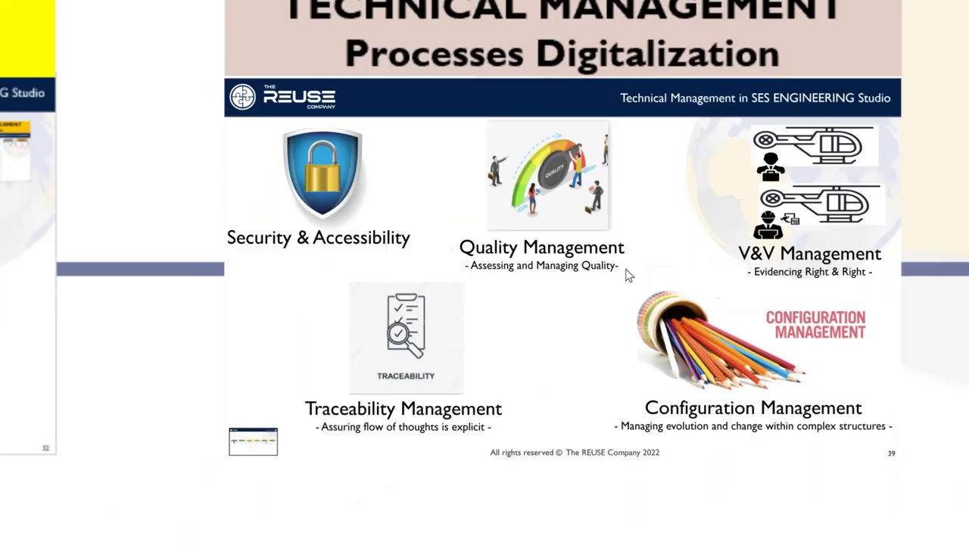
left_click(620, 278)
left_click(620, 278)
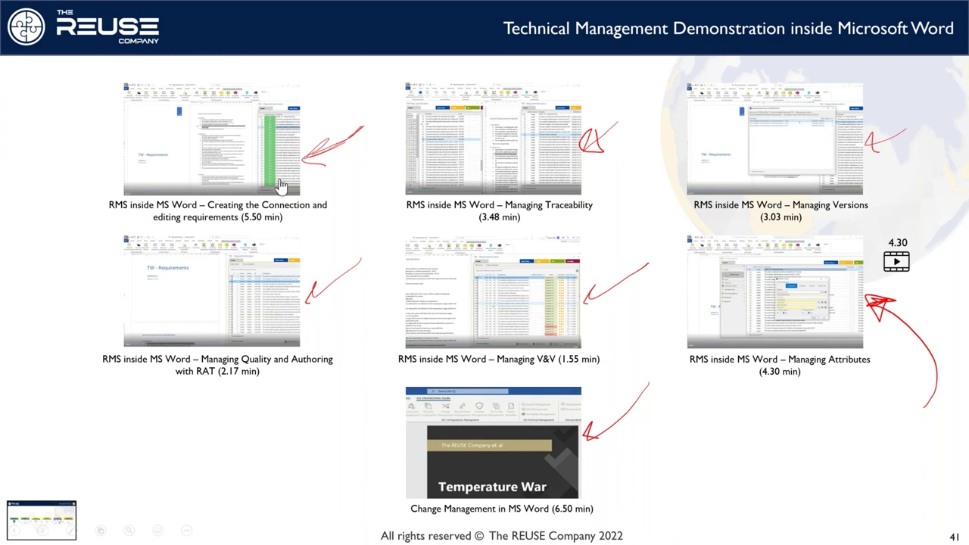
left_click(207, 160)
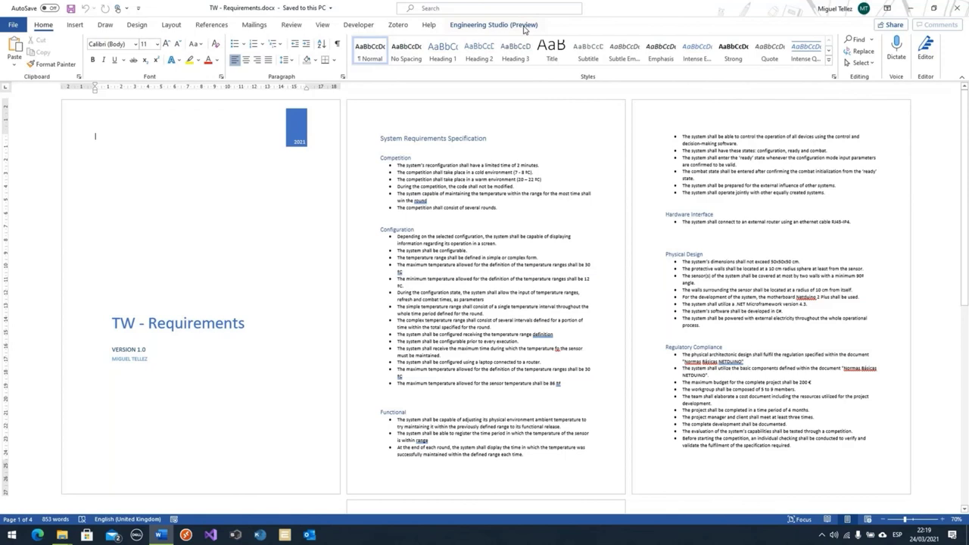
Activate Engineering Studio for the TW - Requirements document and enable the filtering configuration of its new connection
left_click(492, 25)
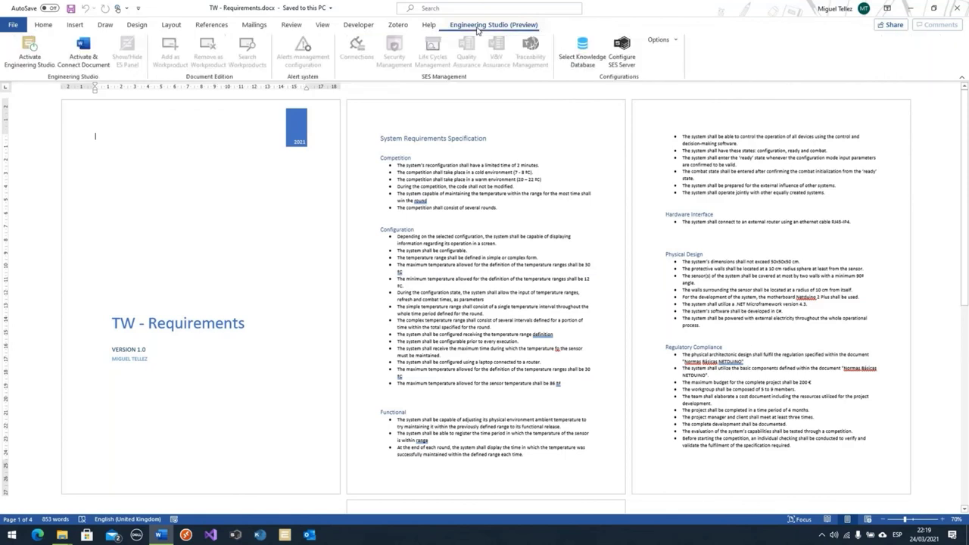
left_click(84, 57)
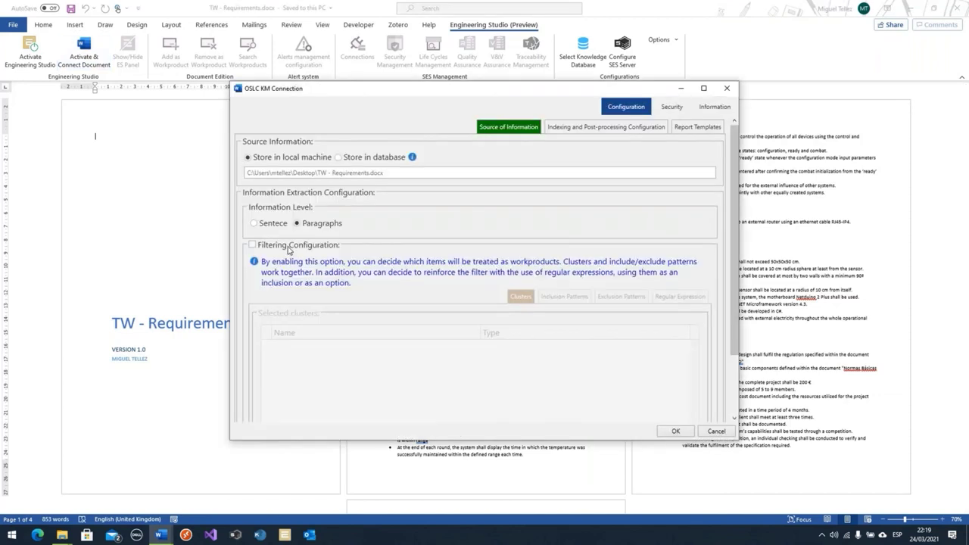
left_click(287, 248)
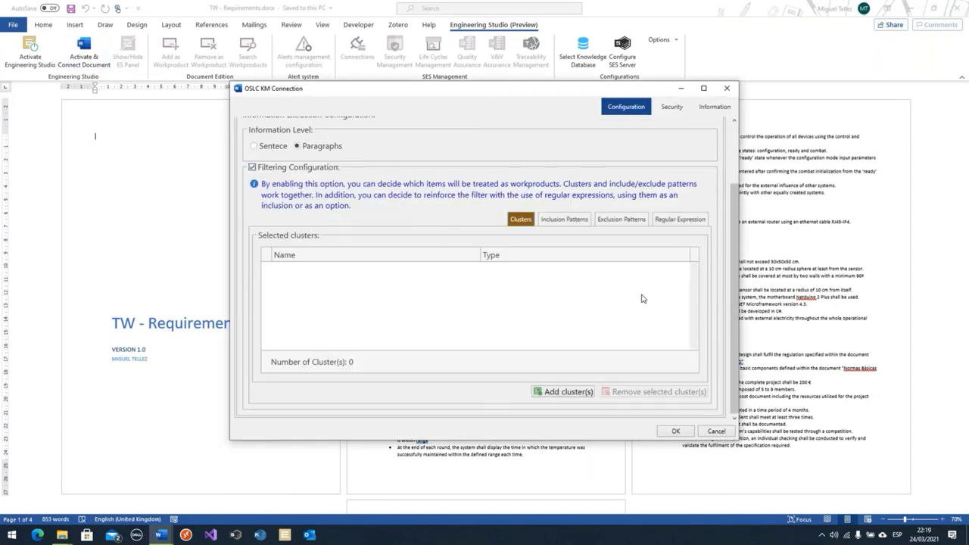
Add [Basic Requirements Extractor] as an inclusion pattern and confirm the connection for TW - Requirements.docx
left_click(564, 219)
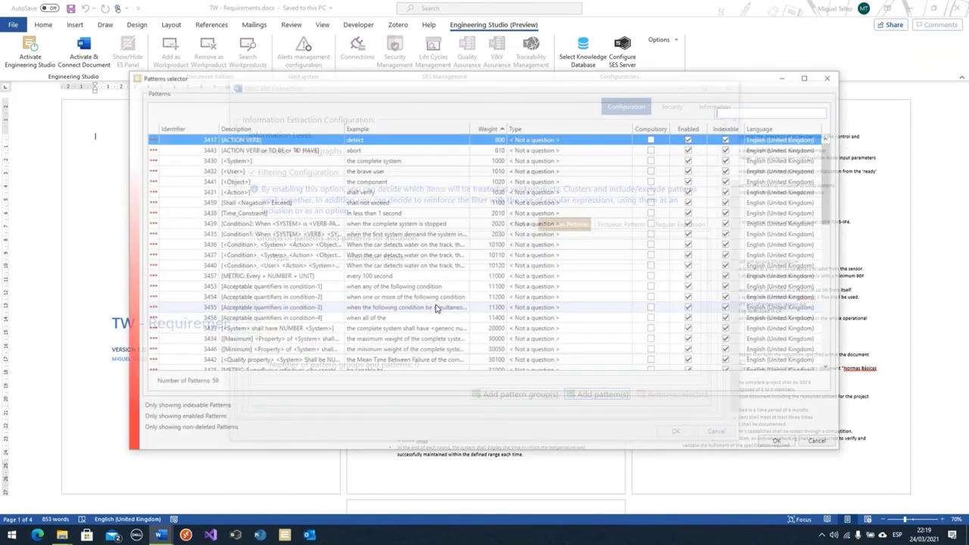
scroll(439, 303, "down", 7)
scroll(441, 300, "down", 5)
left_click(399, 361)
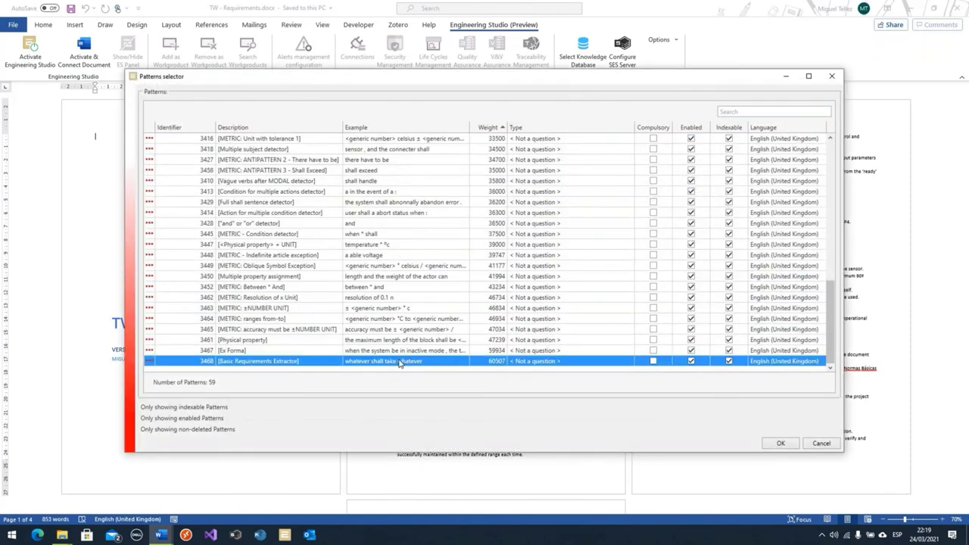
left_click(780, 443)
left_click(714, 107)
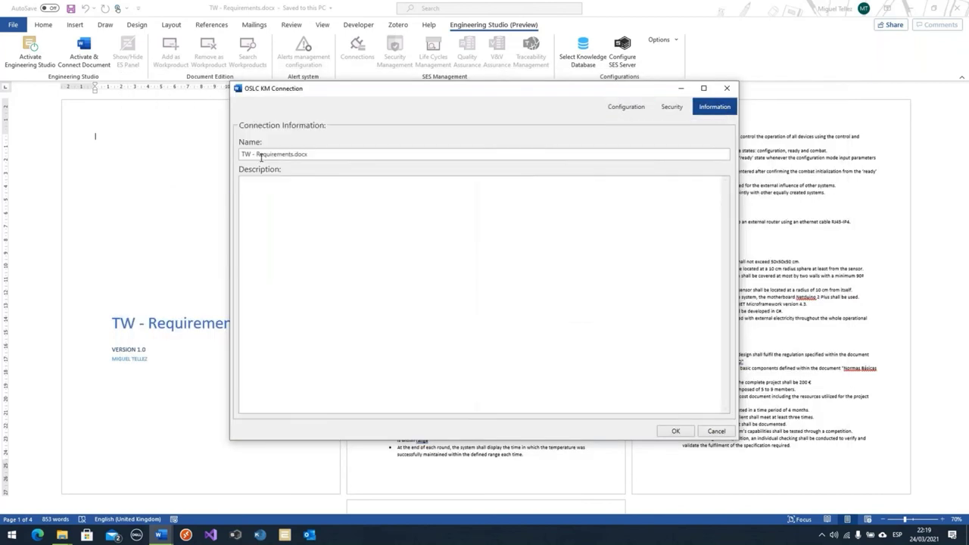
left_click(676, 430)
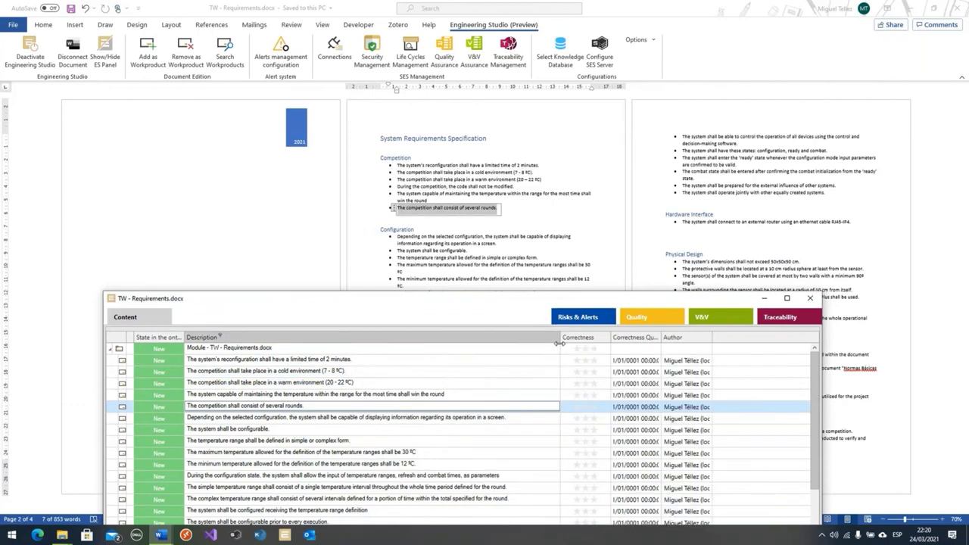
Exit the demo video on creating the connection and editing requirements
mouse_move(414, 212)
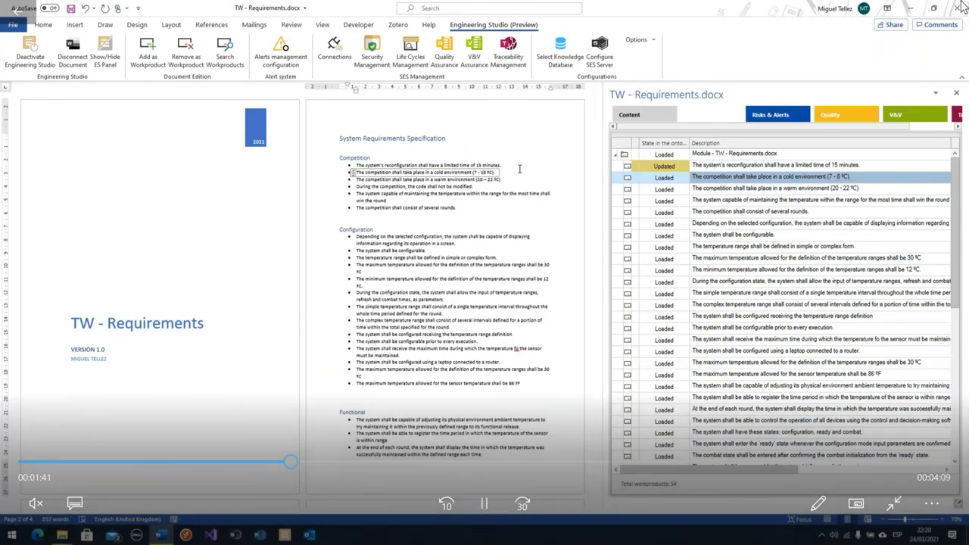
key("Escape")
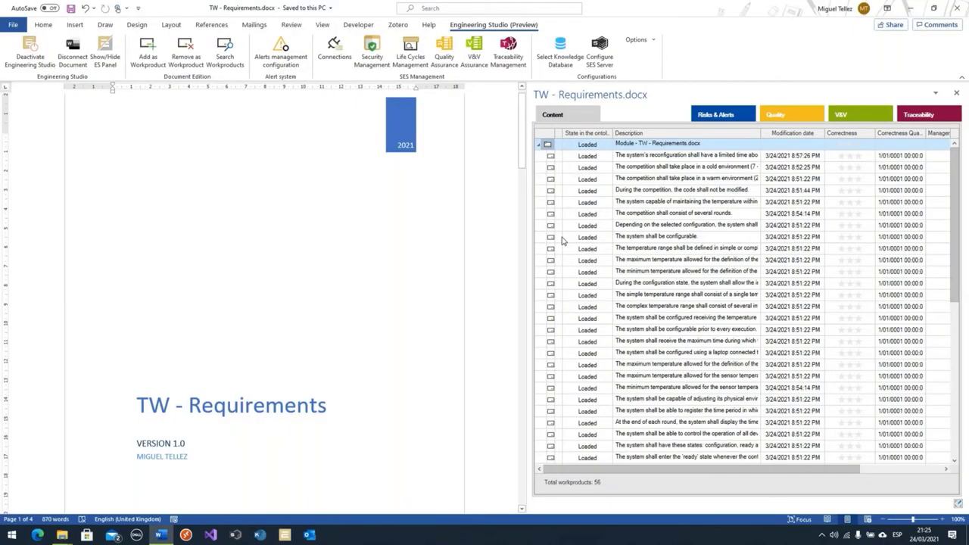
Locate the requirement "The system shall be configurable." in the document from the workproduct list, and open the connections
left_click(562, 237)
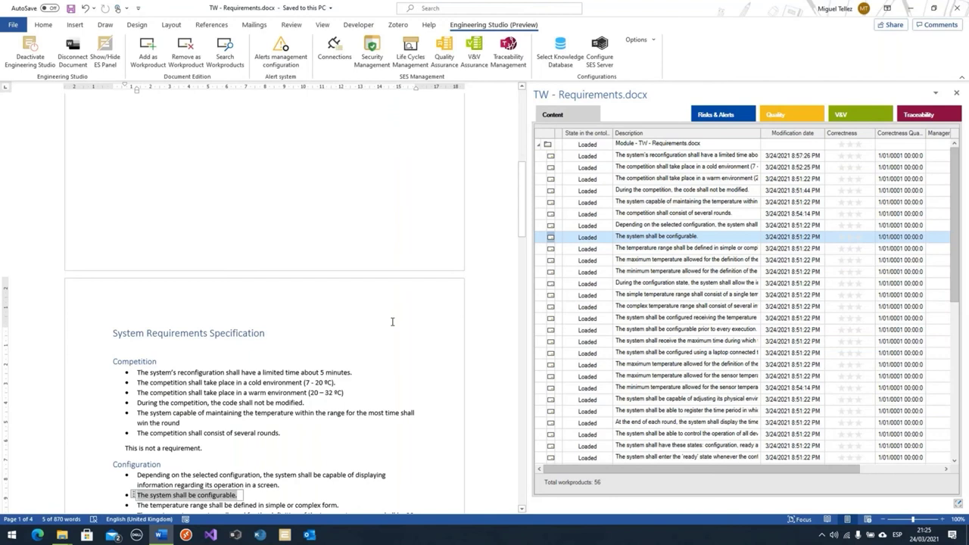
scroll(392, 322, "down", 4)
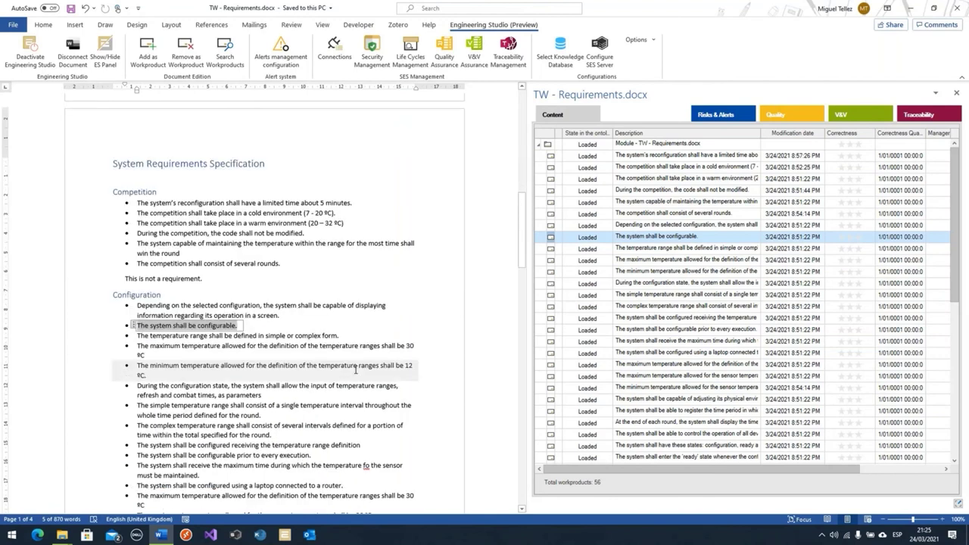
left_click(335, 51)
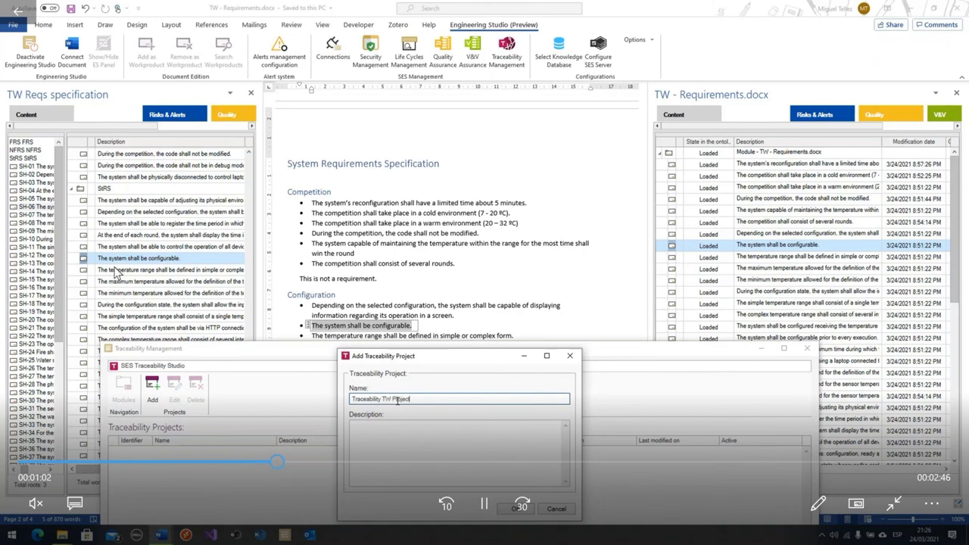
Skip forward in the traceability video to the traces of the Traceability TW Module
left_click(286, 460)
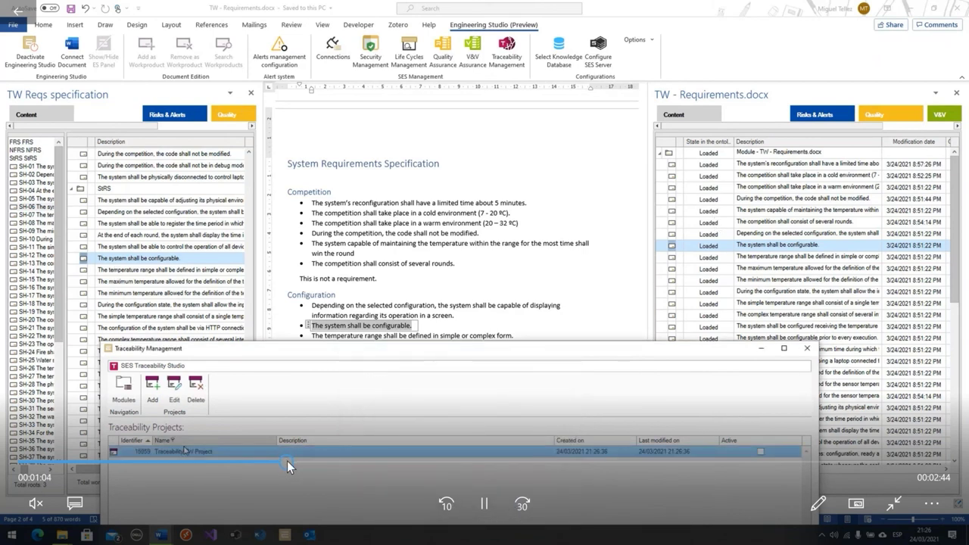
left_click_drag(286, 460, 447, 454)
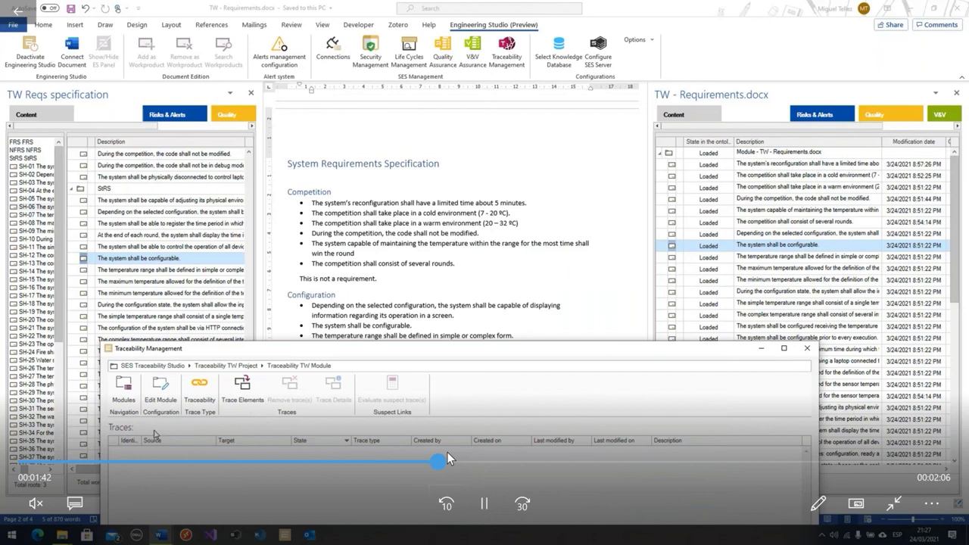
left_click_drag(447, 458, 441, 460)
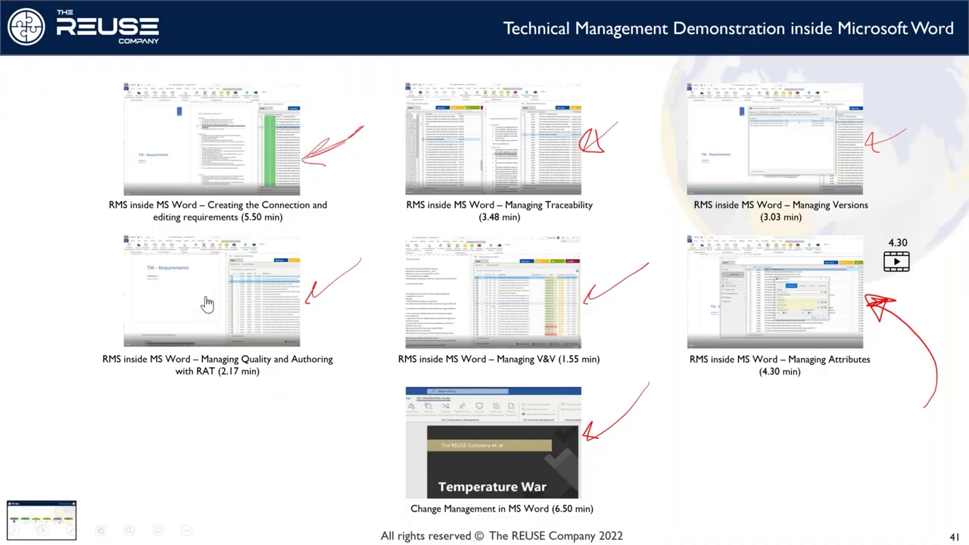
Play the Managing Quality and Authoring with RAT video and skip through it past the correctness assessment of the requirements
left_click(207, 304)
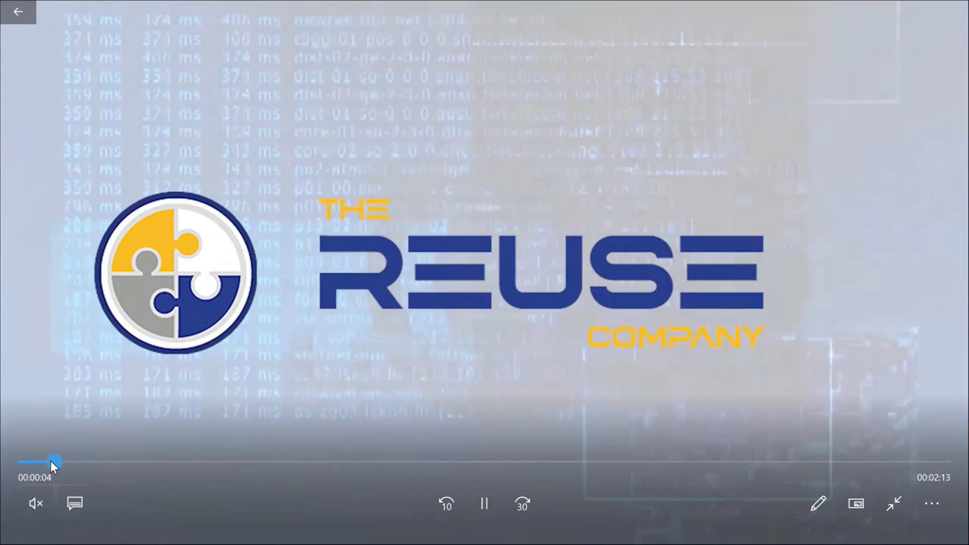
left_click_drag(50, 460, 126, 466)
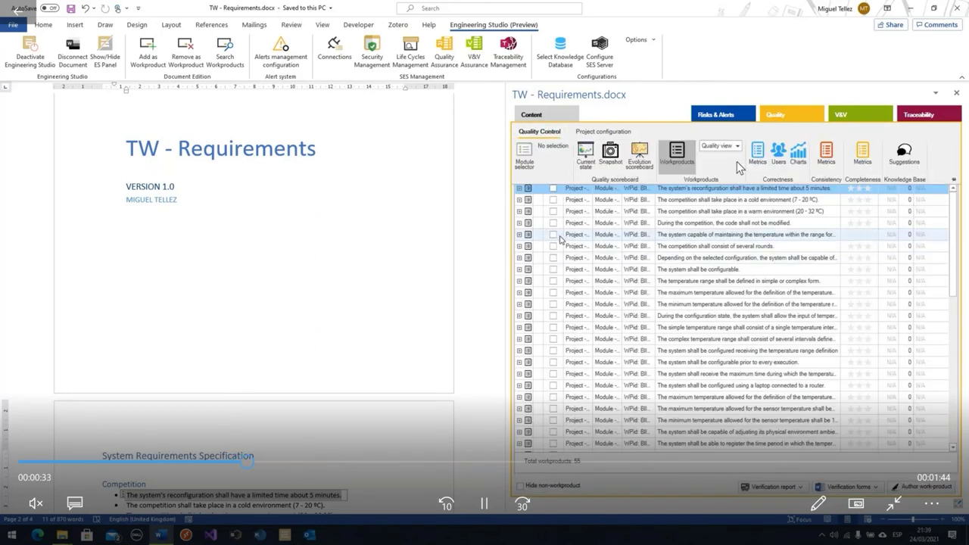
left_click(294, 461)
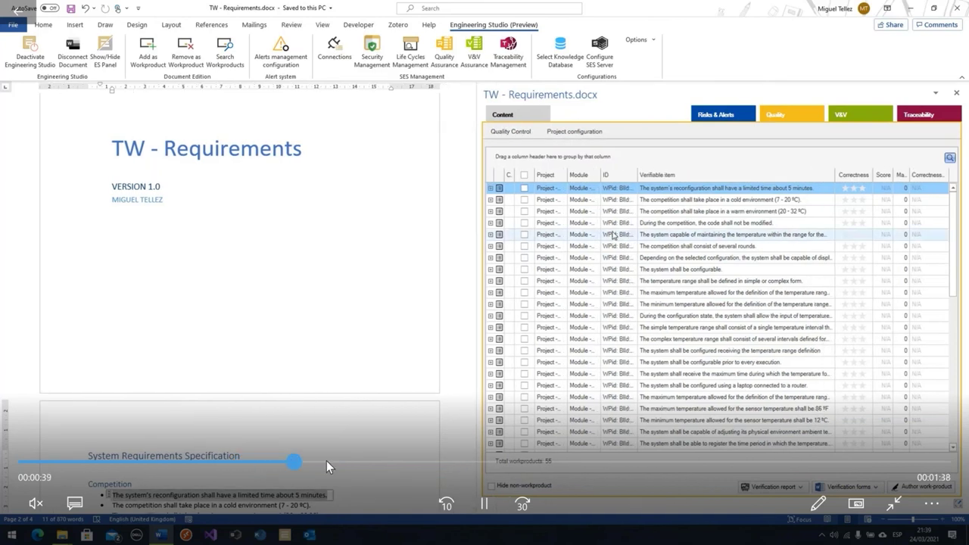
left_click(383, 451)
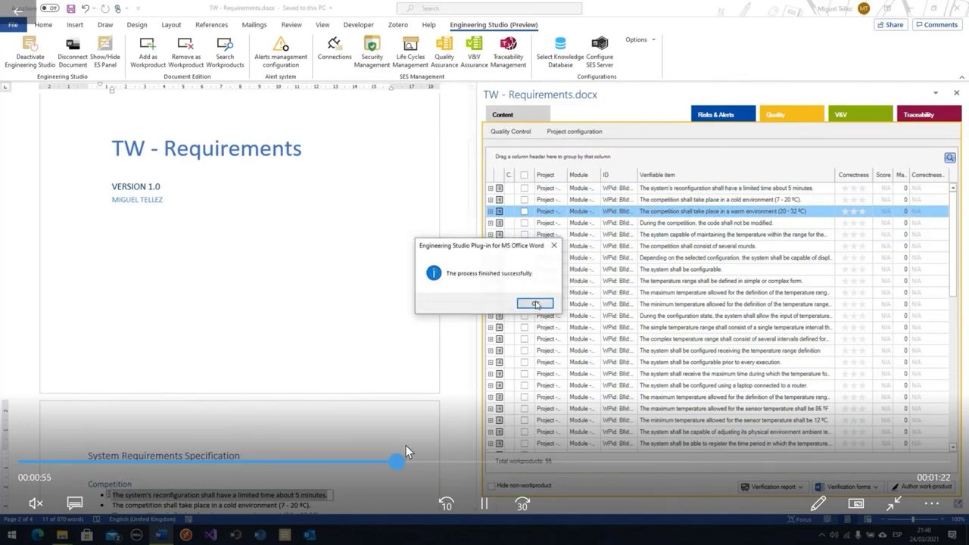
left_click(427, 462)
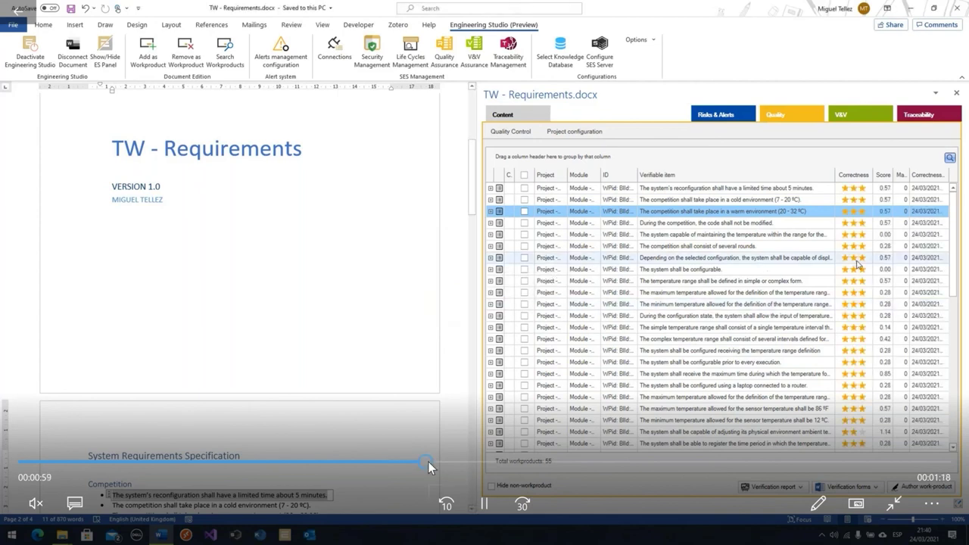
left_click_drag(427, 461, 538, 457)
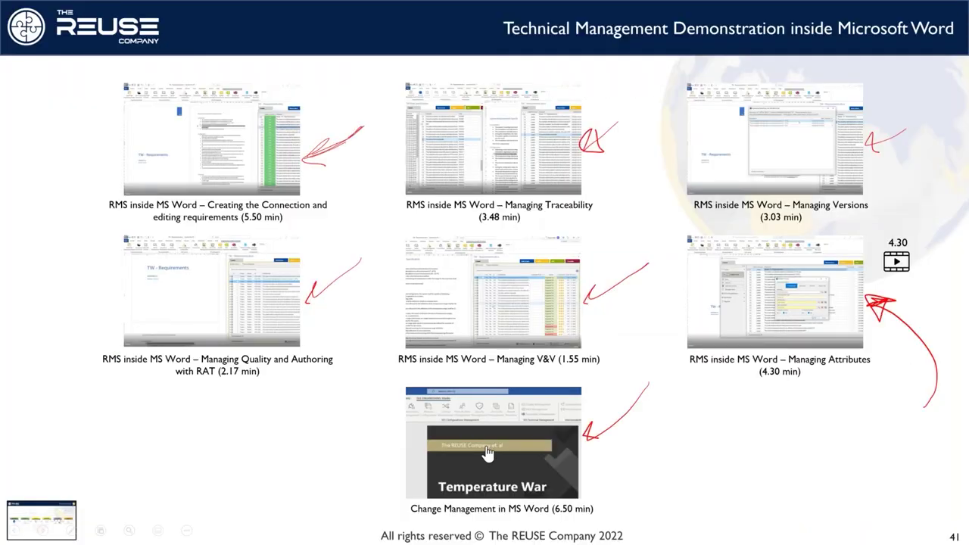
Play the Change Management in MS Word video, open the TW - SoW.docx connection and select its module
left_click(488, 453)
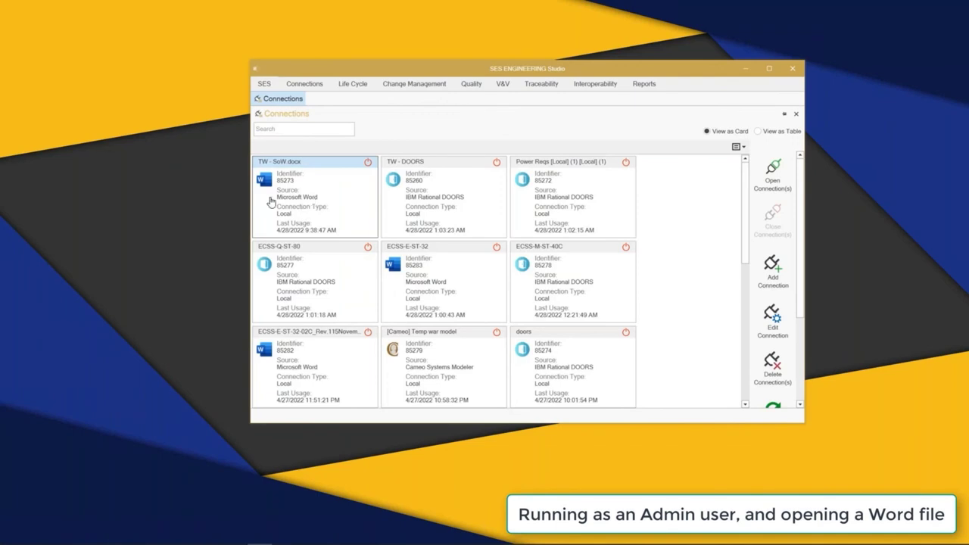
double_click(324, 193)
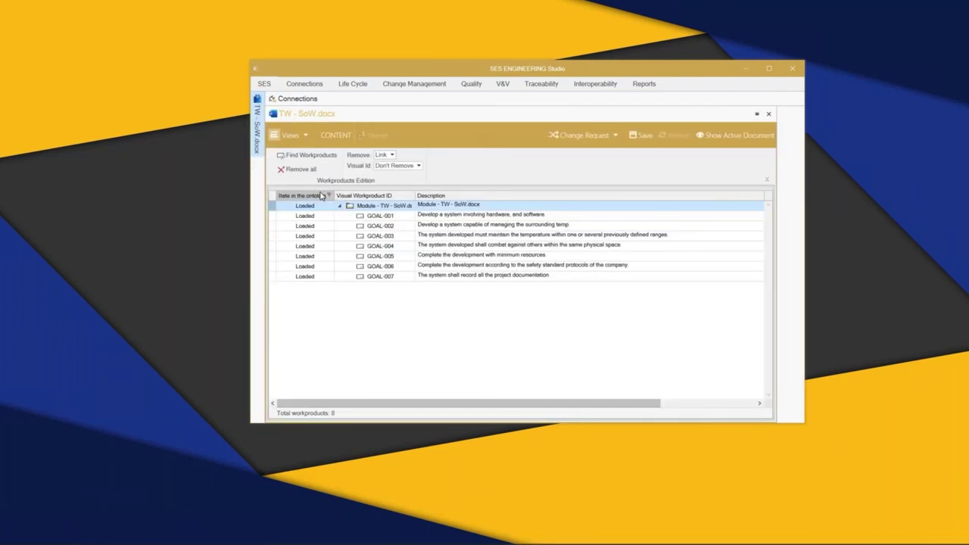
left_click(392, 211)
mouse_move(145, 380)
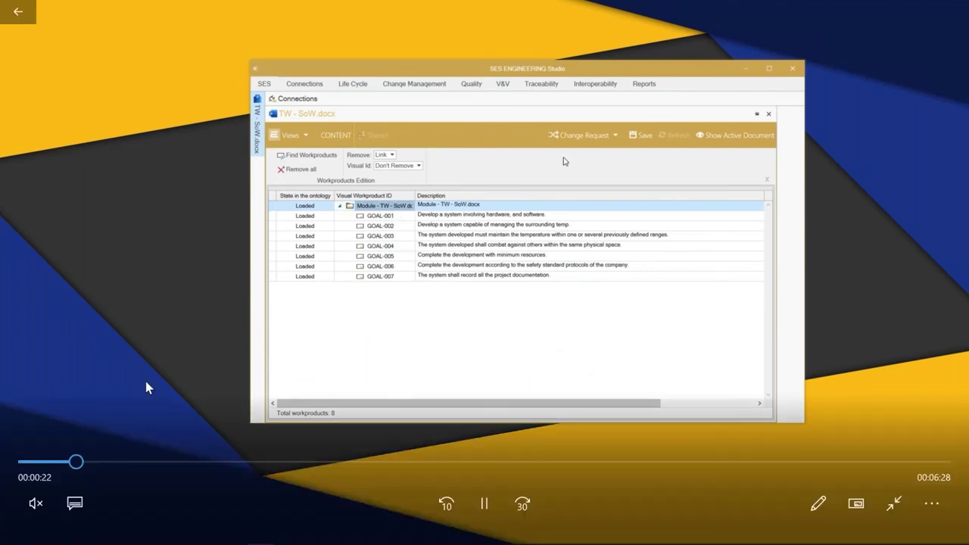